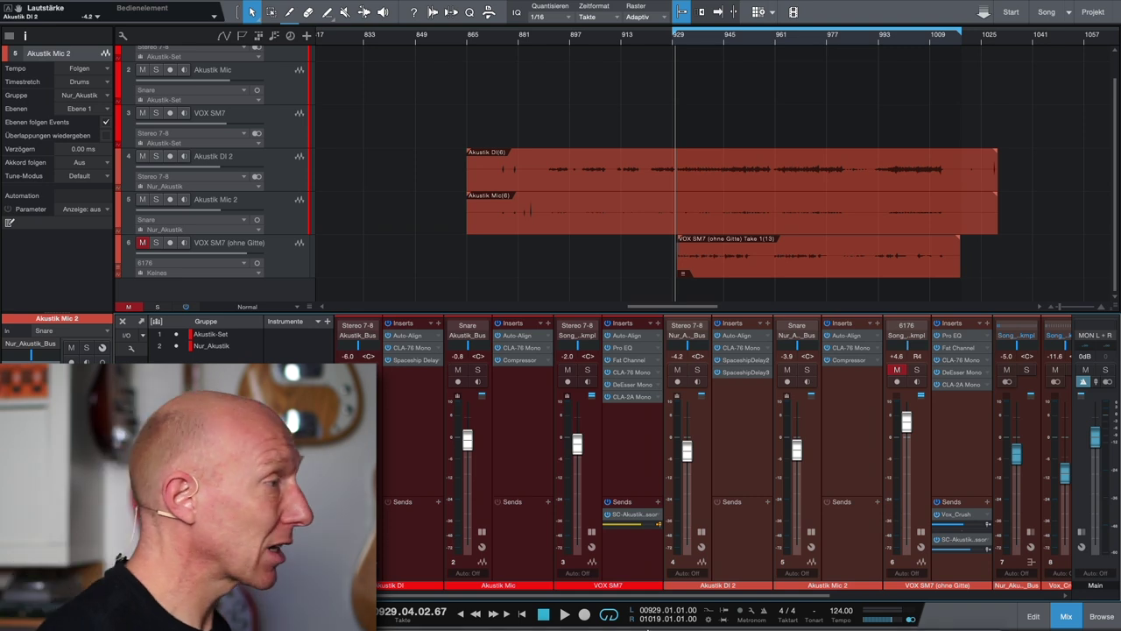
Review the song's audio input assignments, including the Vox mit PlugIns and Vox ohne PlugIns inputs sharing MIC/LINE/HIZ 1
right_click(701, 426)
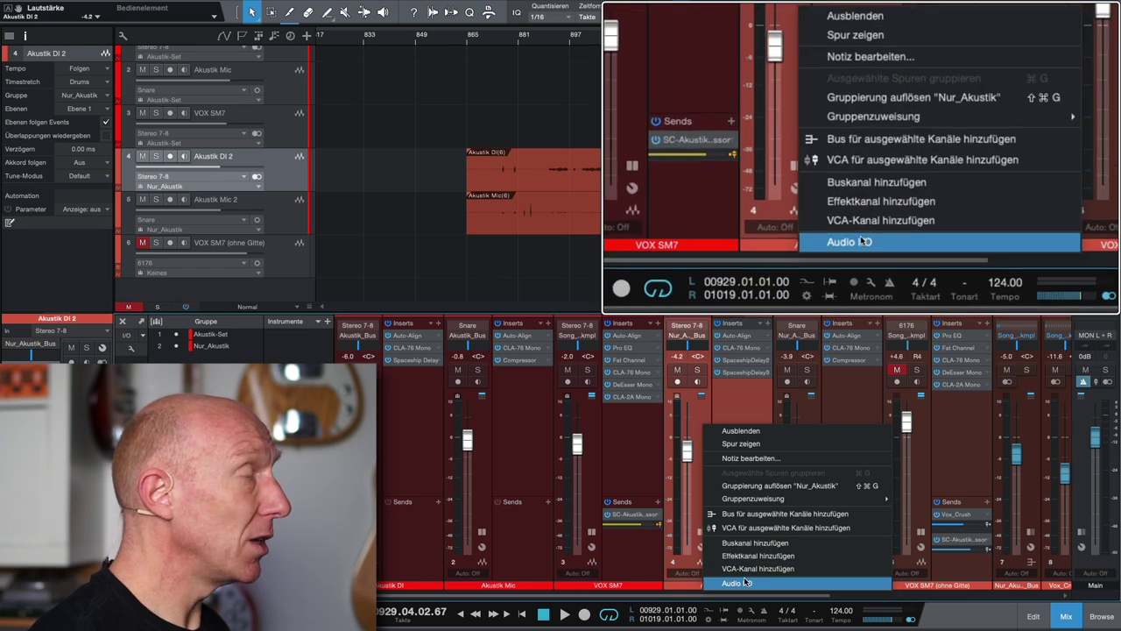
click(744, 582)
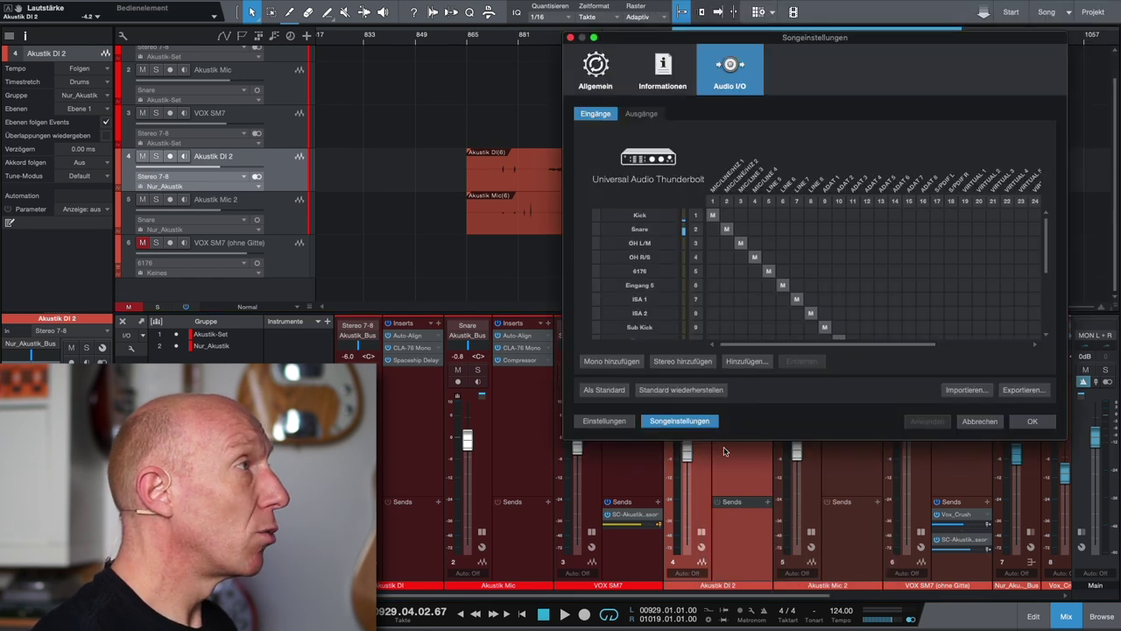
drag(855, 43, 893, 31)
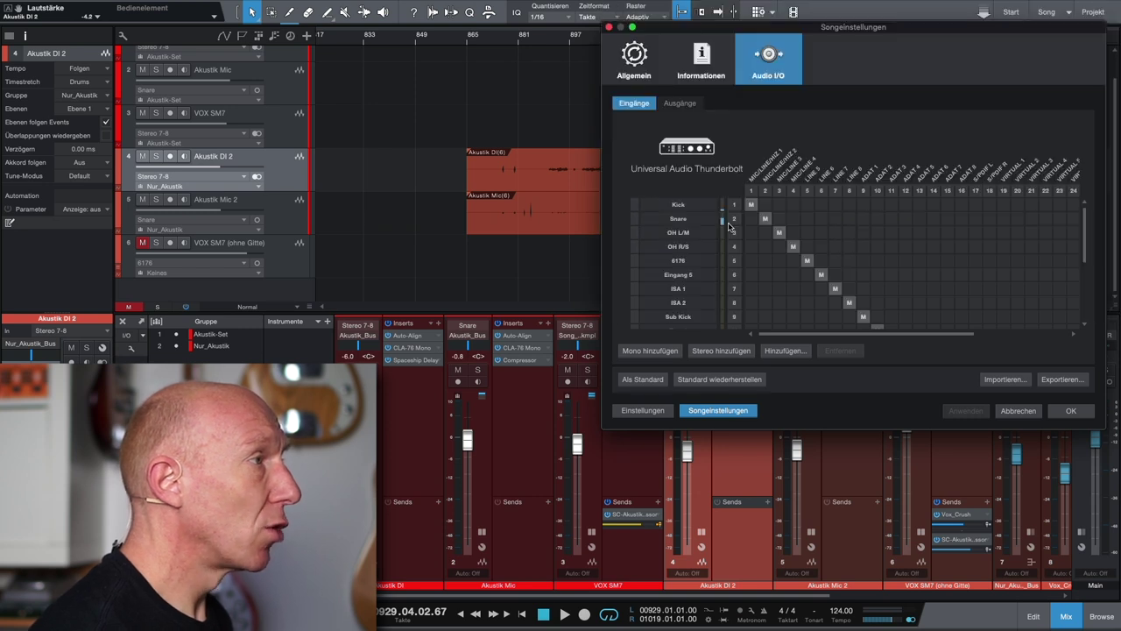
scroll(775, 235, down, 2)
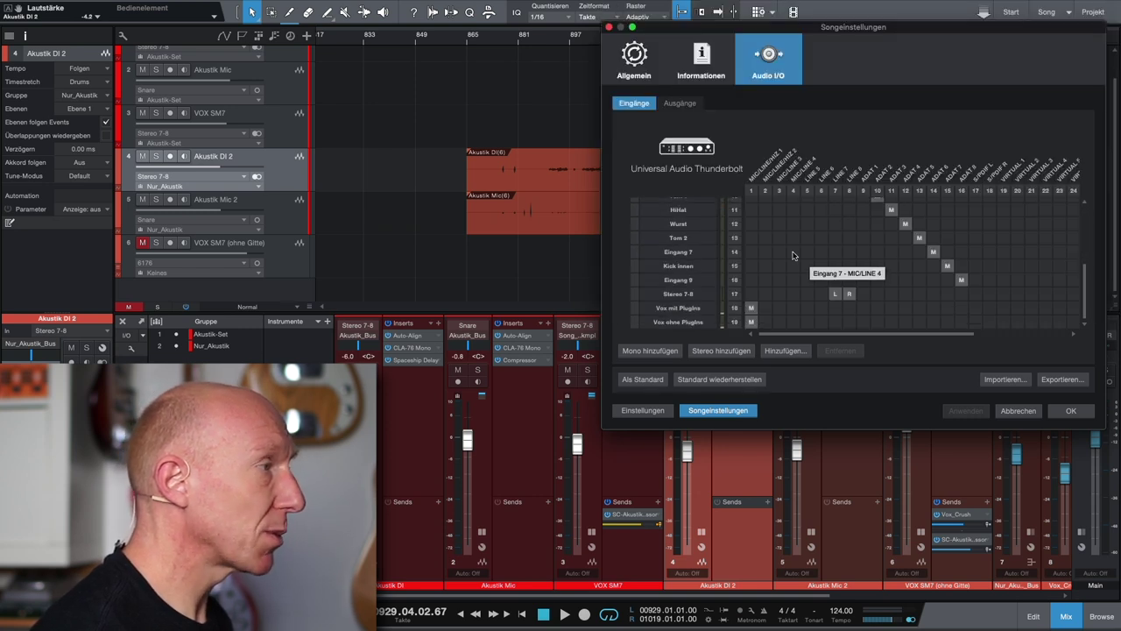
scroll(672, 313, down, 5)
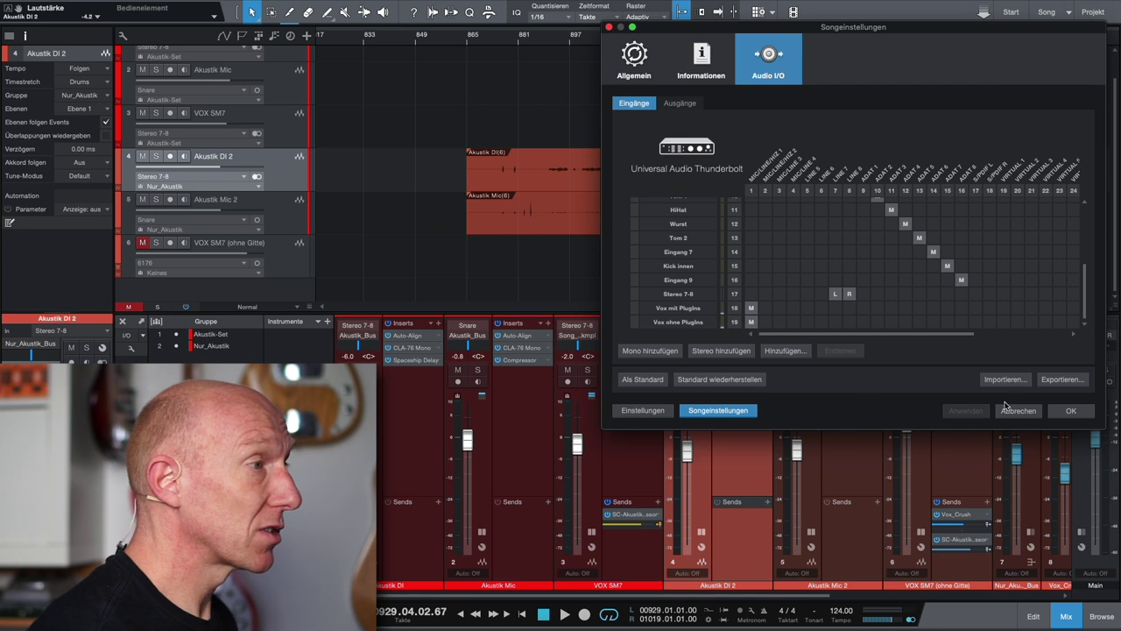
click(1071, 411)
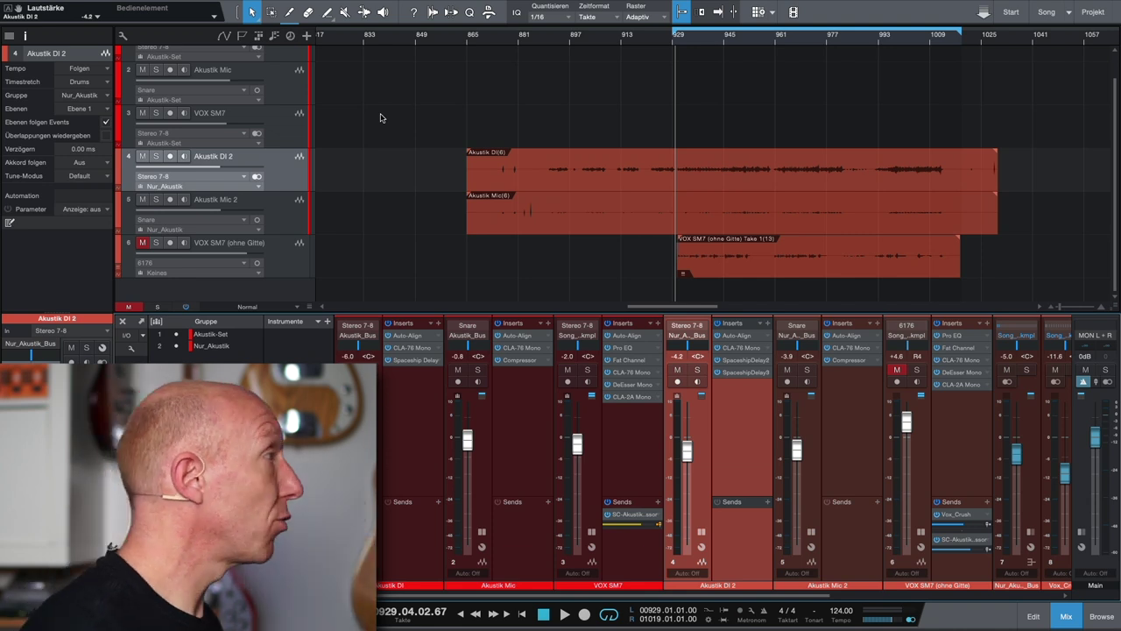
Add a mono audio track named VOX mit PlugIns with Vox mit PlugIns as its input
click(308, 37)
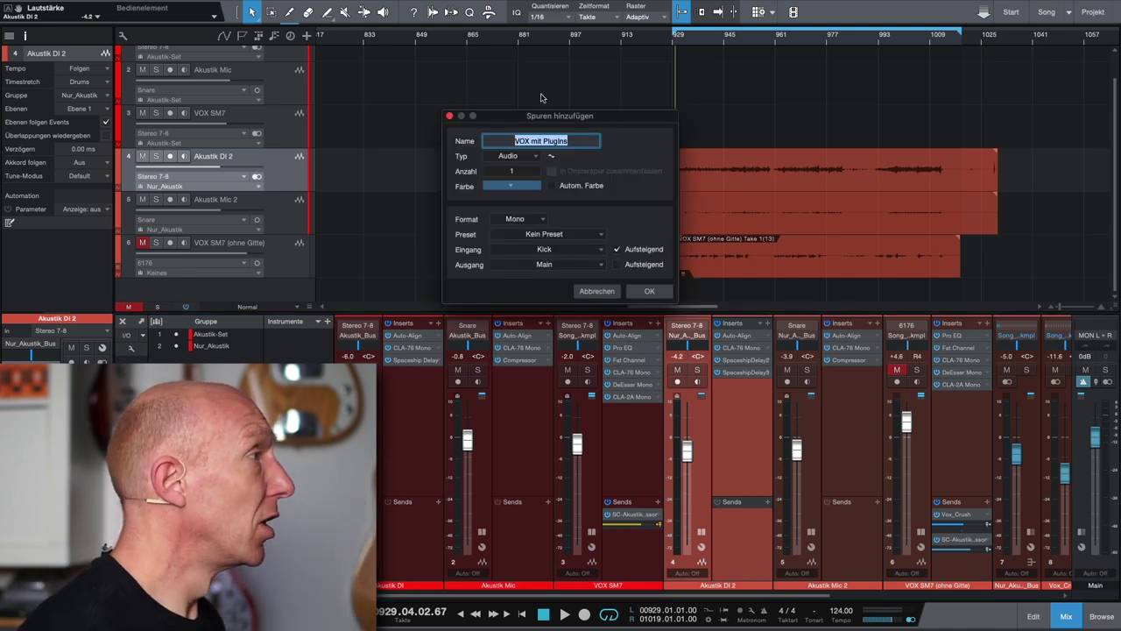
drag(523, 114, 605, 112)
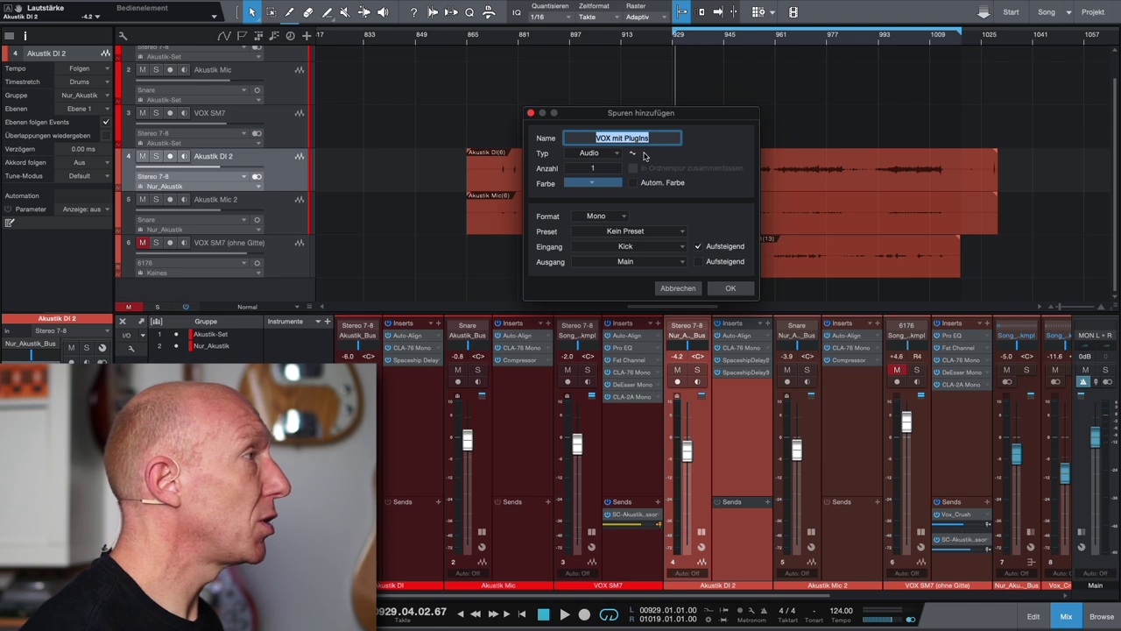
click(682, 248)
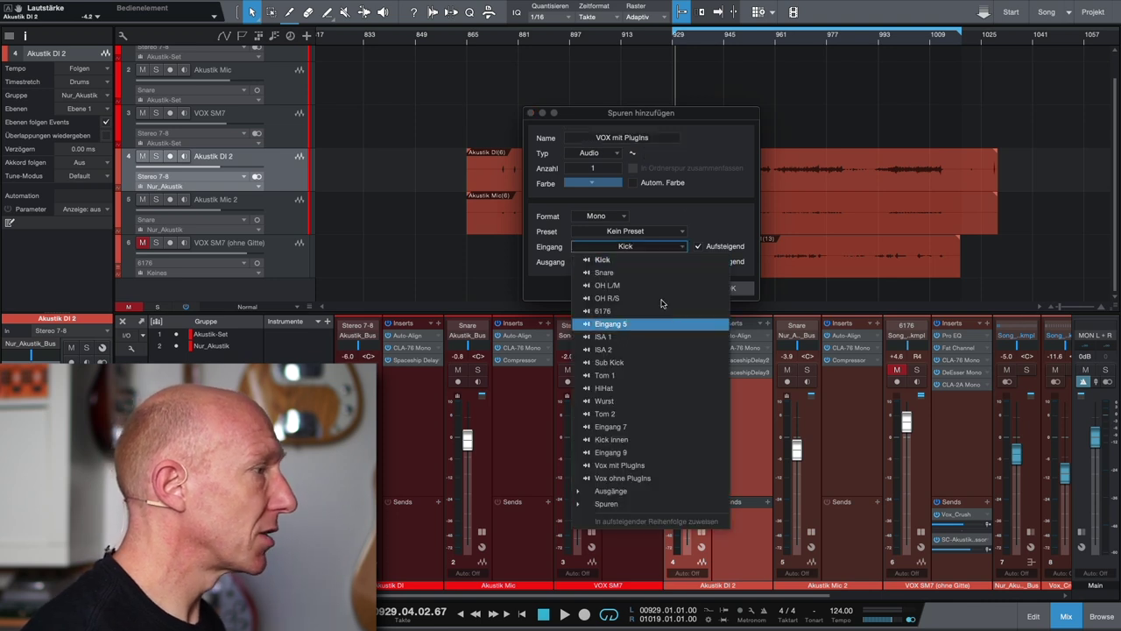
click(666, 466)
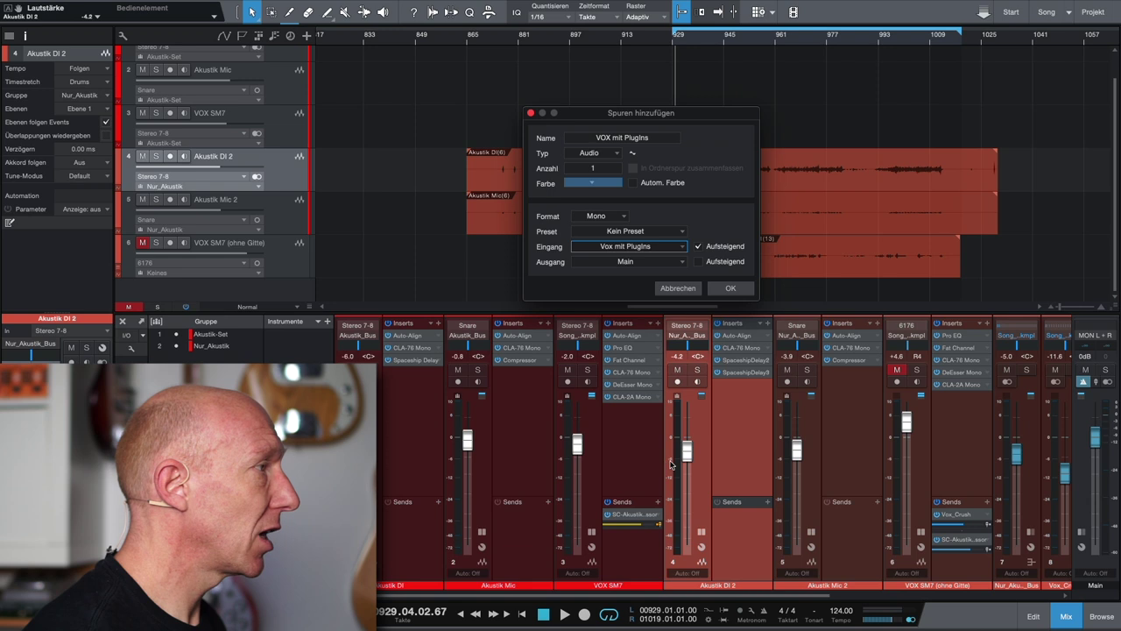
click(733, 288)
Duplicate the VOX mit PlugIns track and rename the copy VOX ohne PlugIns
drag(269, 211, 295, 248)
right_click(295, 255)
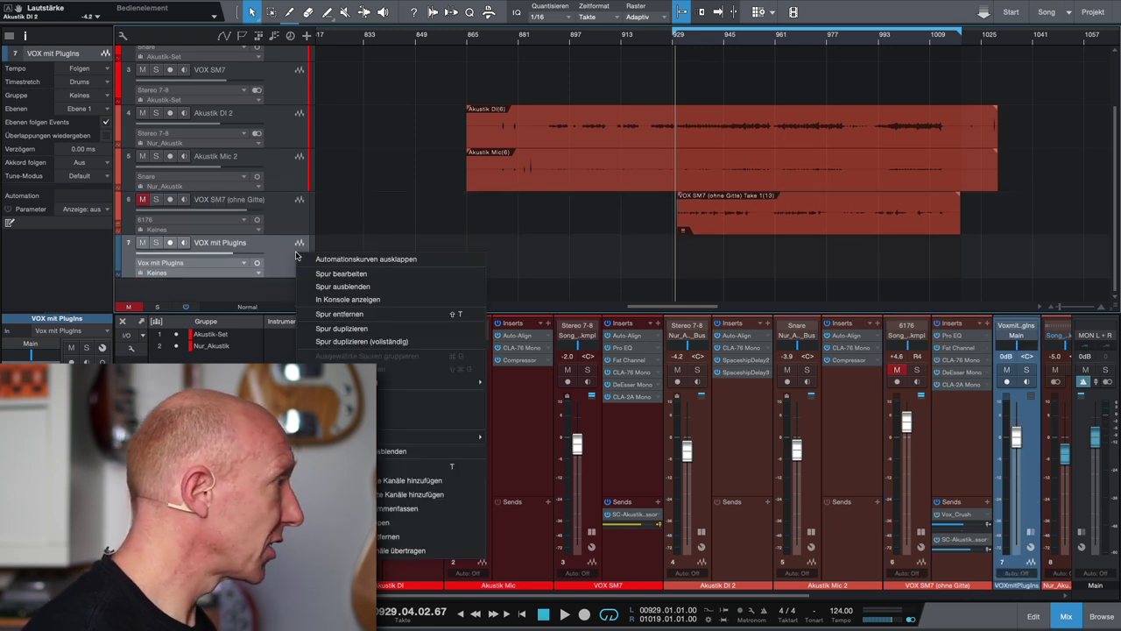
click(358, 343)
scroll(222, 254, down, 2)
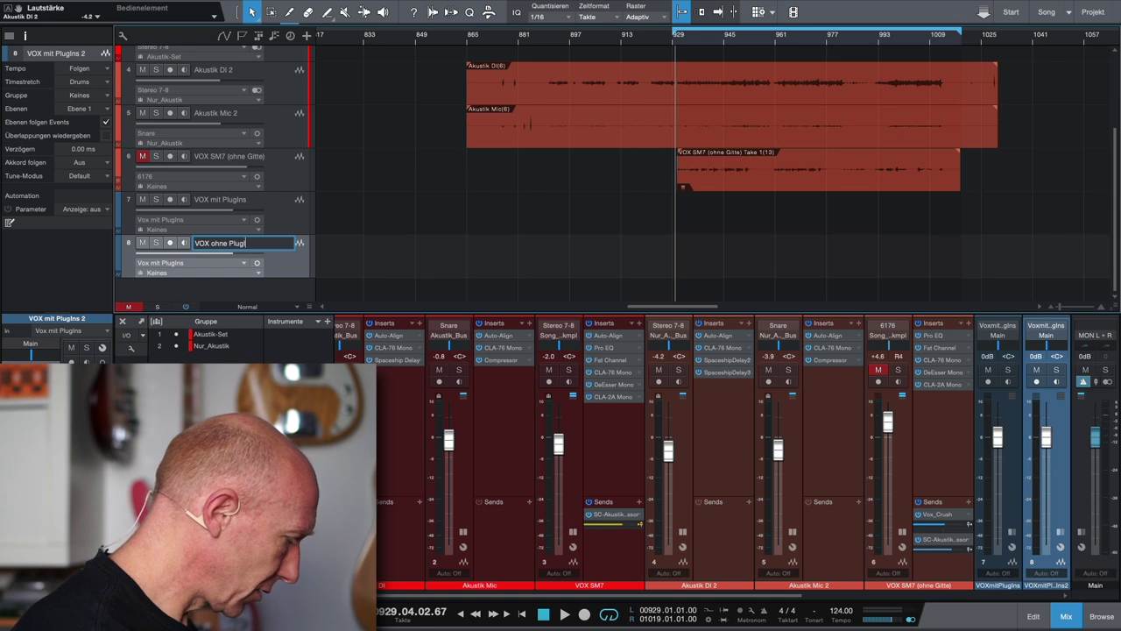
key(Return)
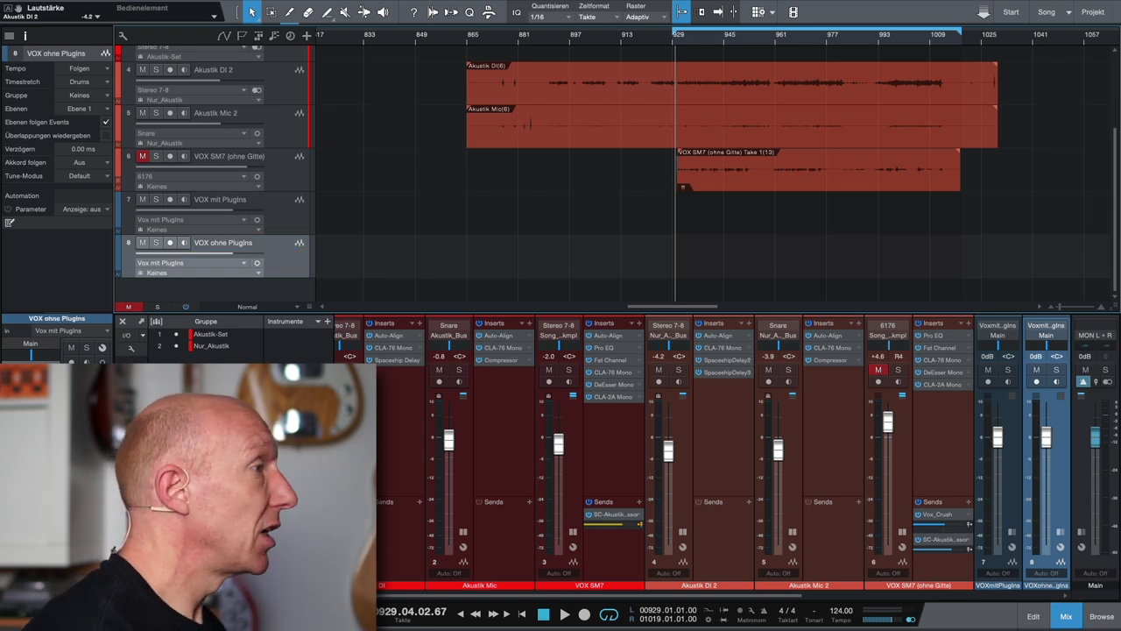
Set the input of the VOX ohne PlugIns channel to Vox ohne PlugIns - MIC/LINE/HIZ 1
scroll(715, 402, right, 2)
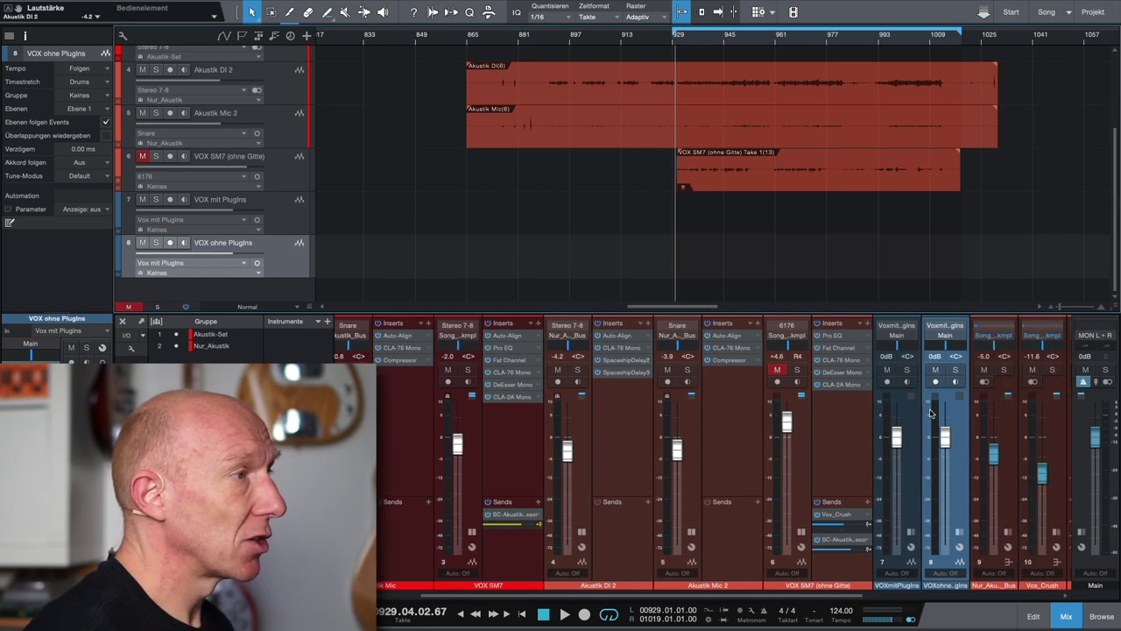
click(946, 328)
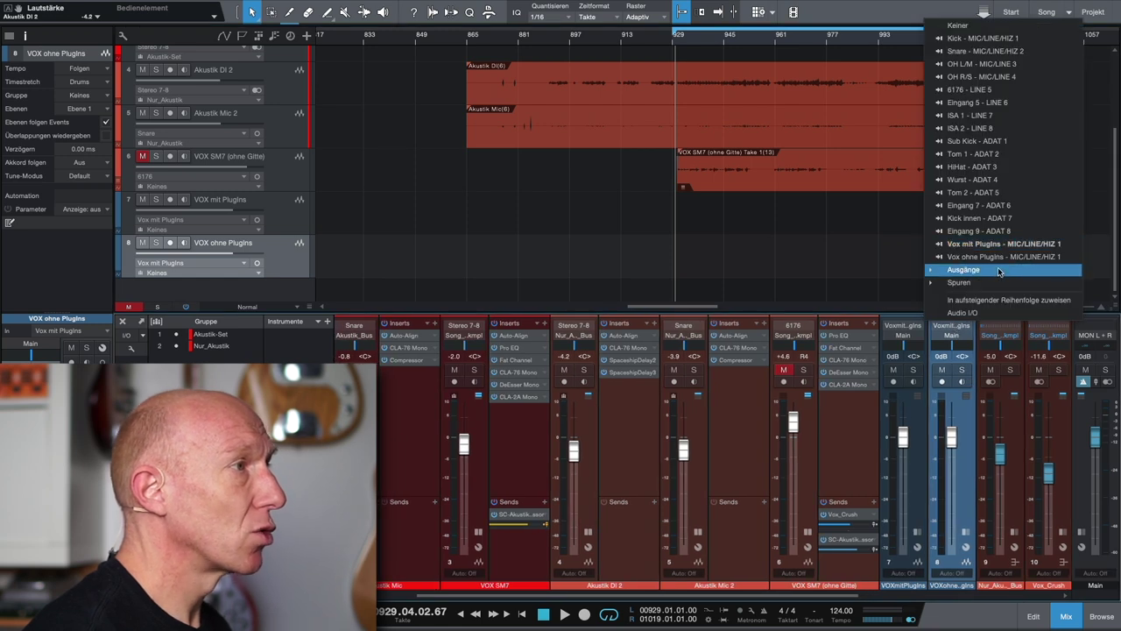
click(999, 257)
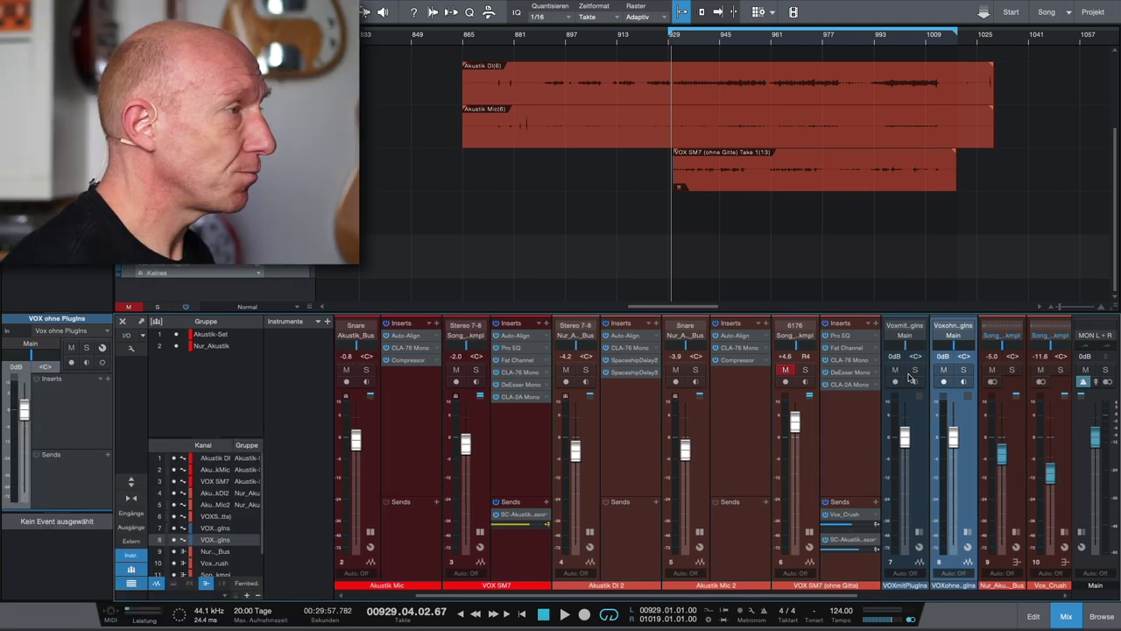
Show the input channels in the mixer and compare the meters of the two vocal inputs
scroll(526, 455, left, 2)
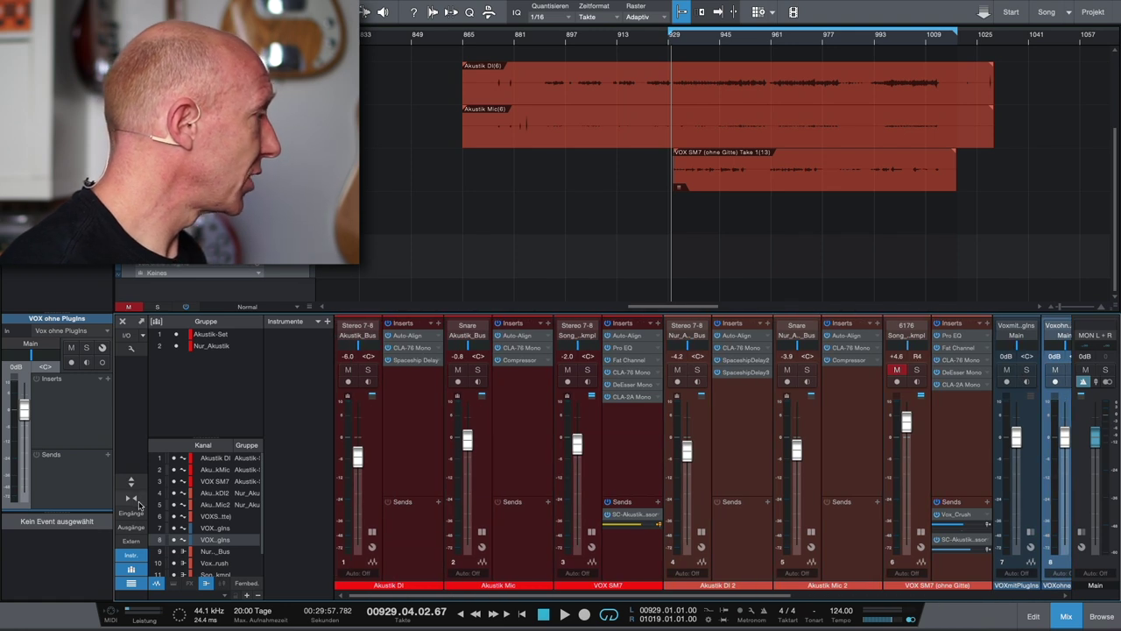
click(133, 513)
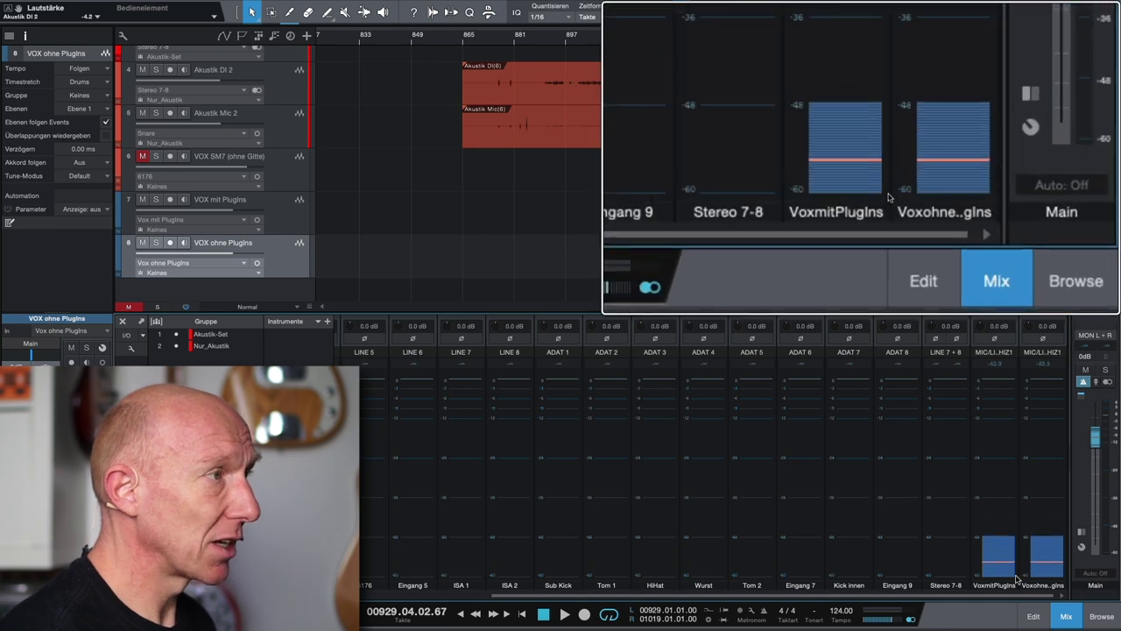
mouse_move(1012, 580)
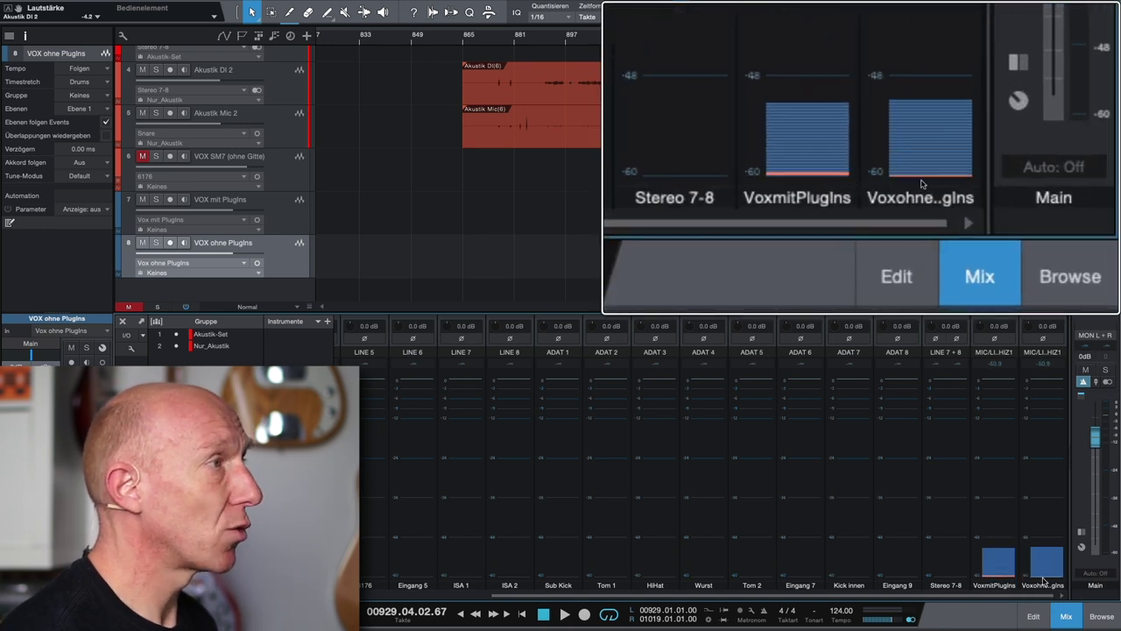
mouse_move(996, 460)
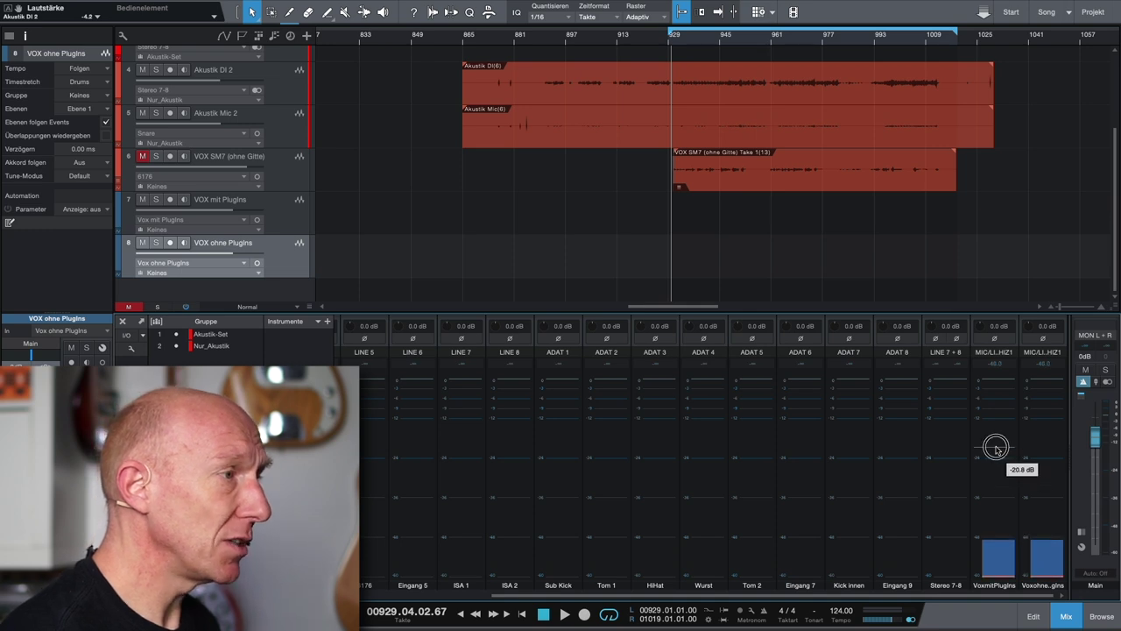
Expand the Vox mit PlugIns input channel and activate its Fat Channel insert
click(996, 450)
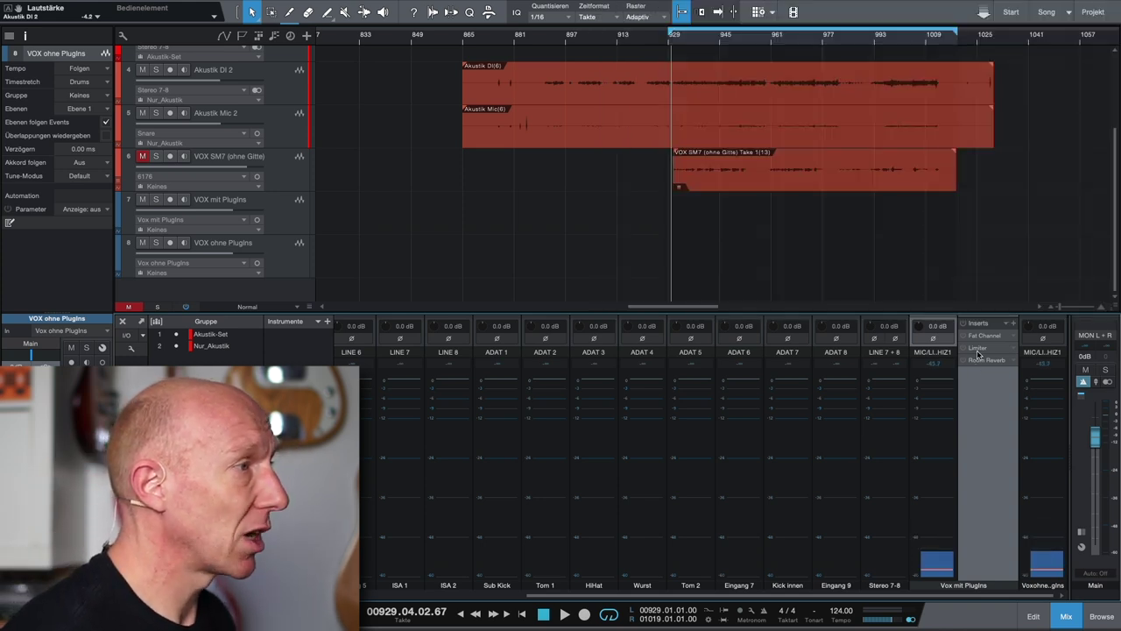
click(996, 337)
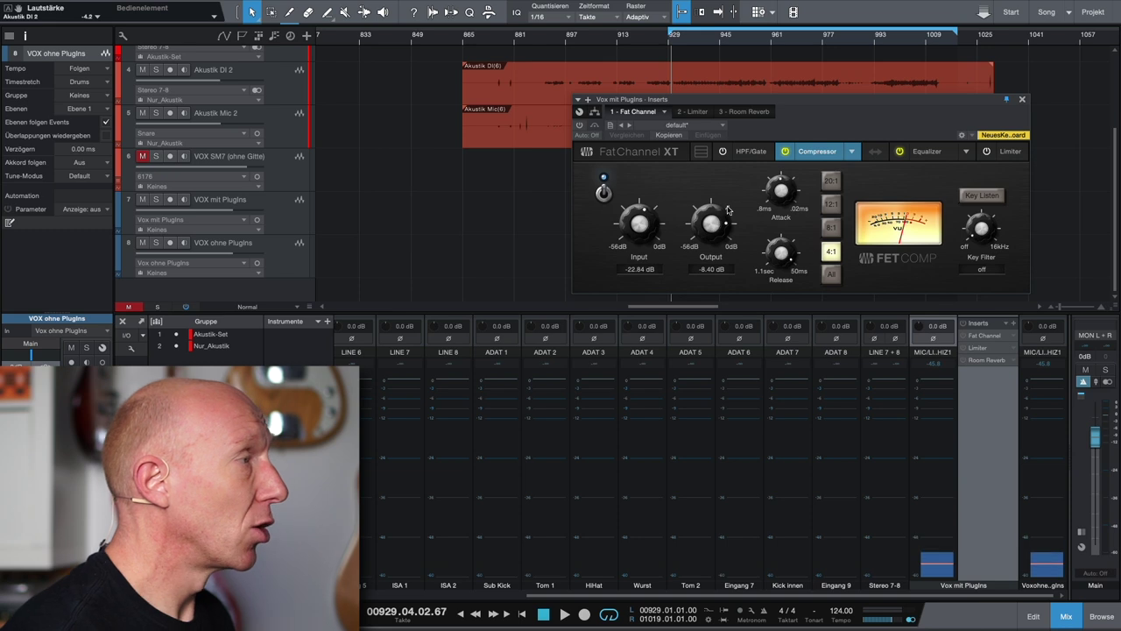
click(580, 125)
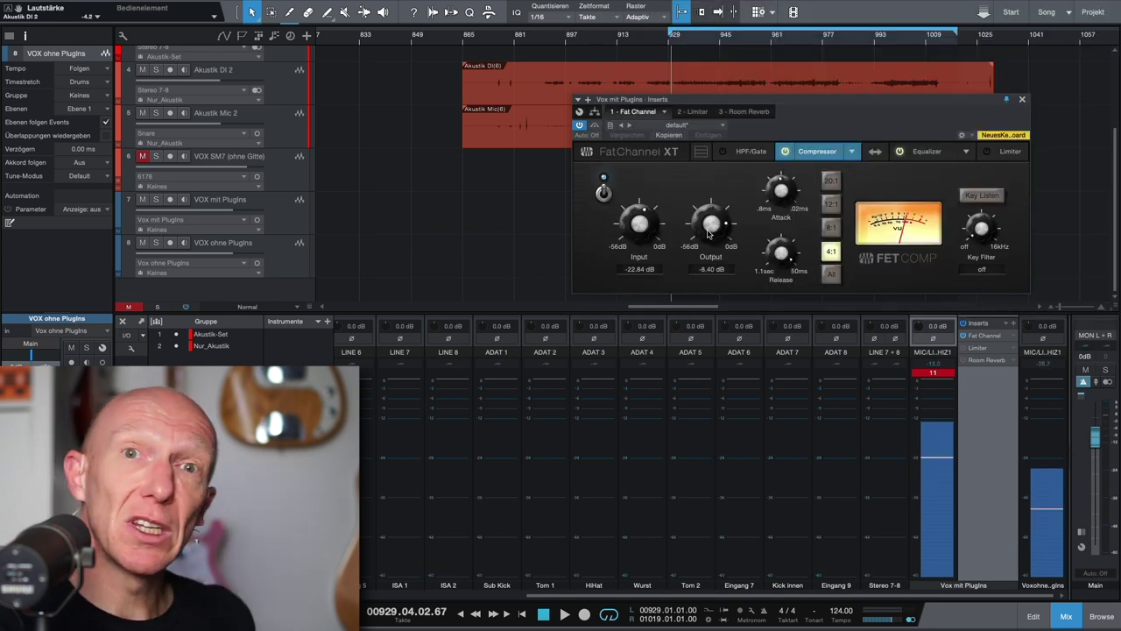
Activate the Limiter on the Vox mit PlugIns input with the -1 db limiting preset and close both plug-in windows
click(989, 349)
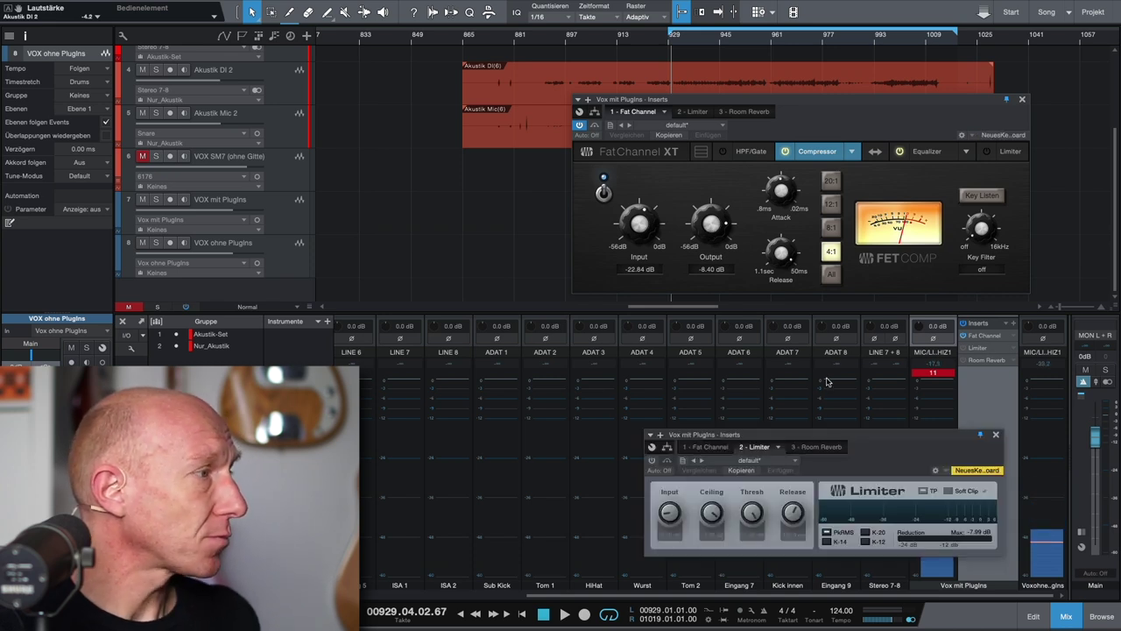
drag(829, 435, 851, 306)
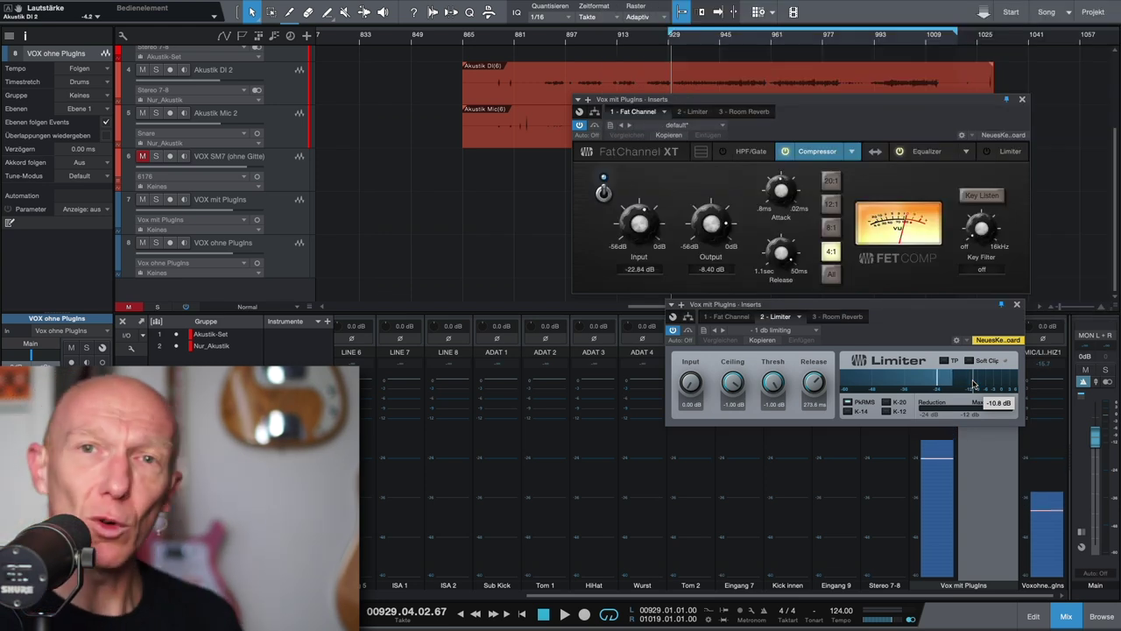
click(1018, 304)
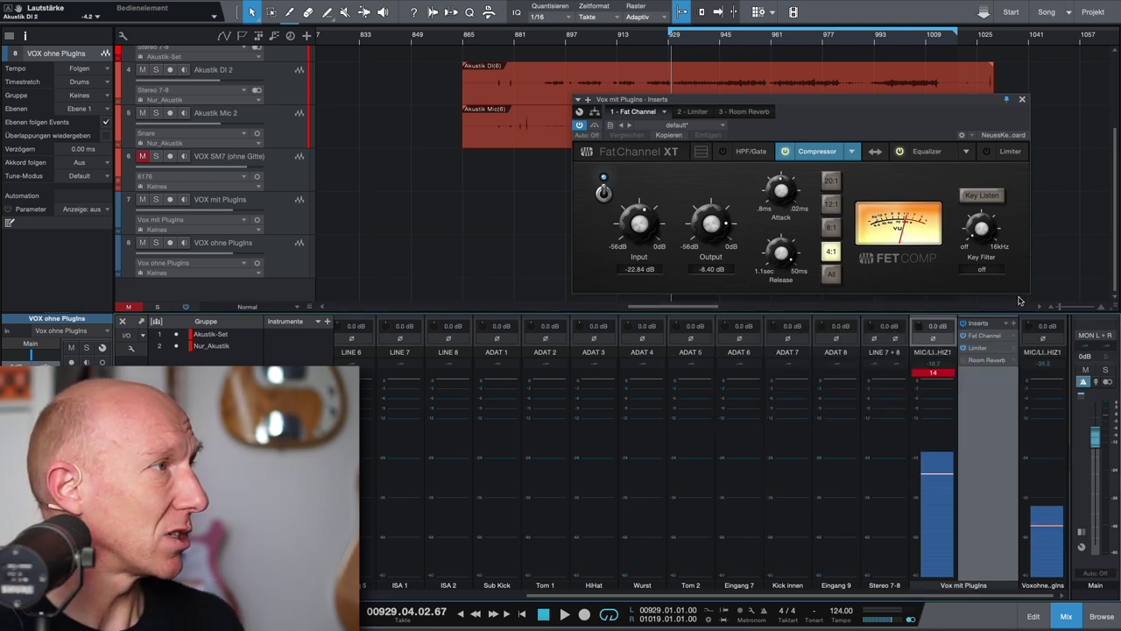
click(1024, 100)
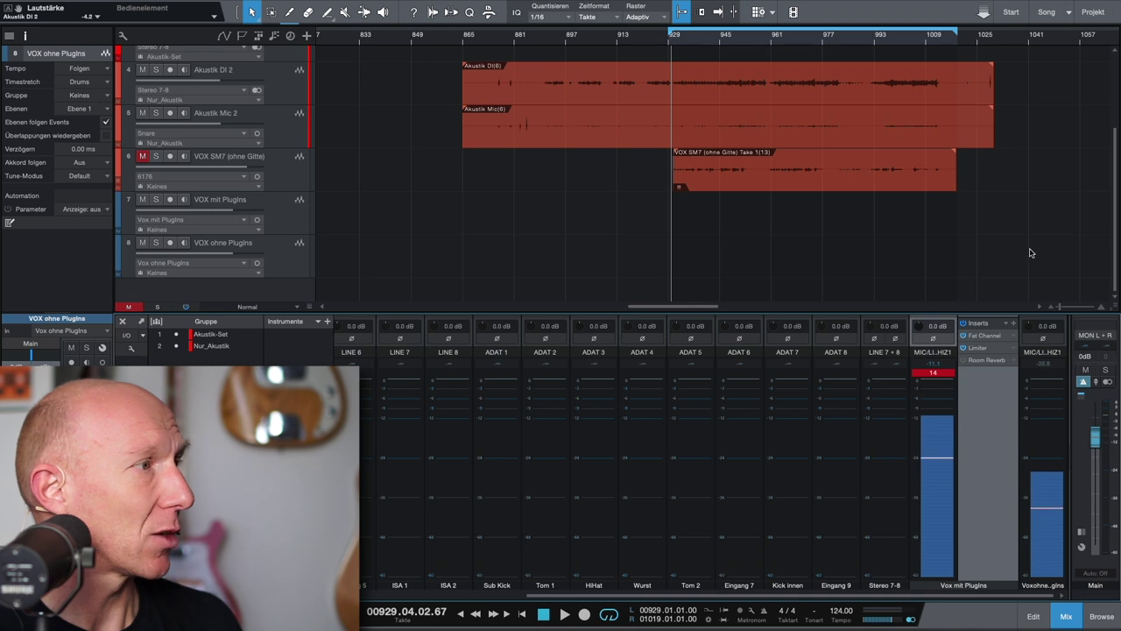
Activate the Room Reverb insert on the Vox mit PlugIns input, close its window and collapse the channel
click(996, 360)
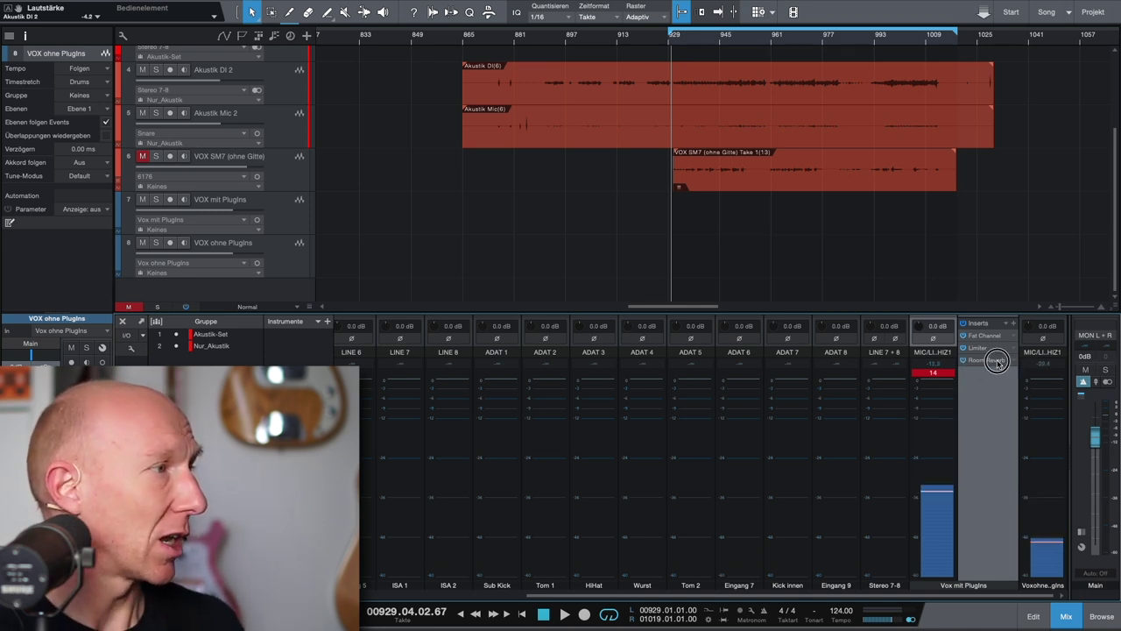
drag(791, 197, 876, 189)
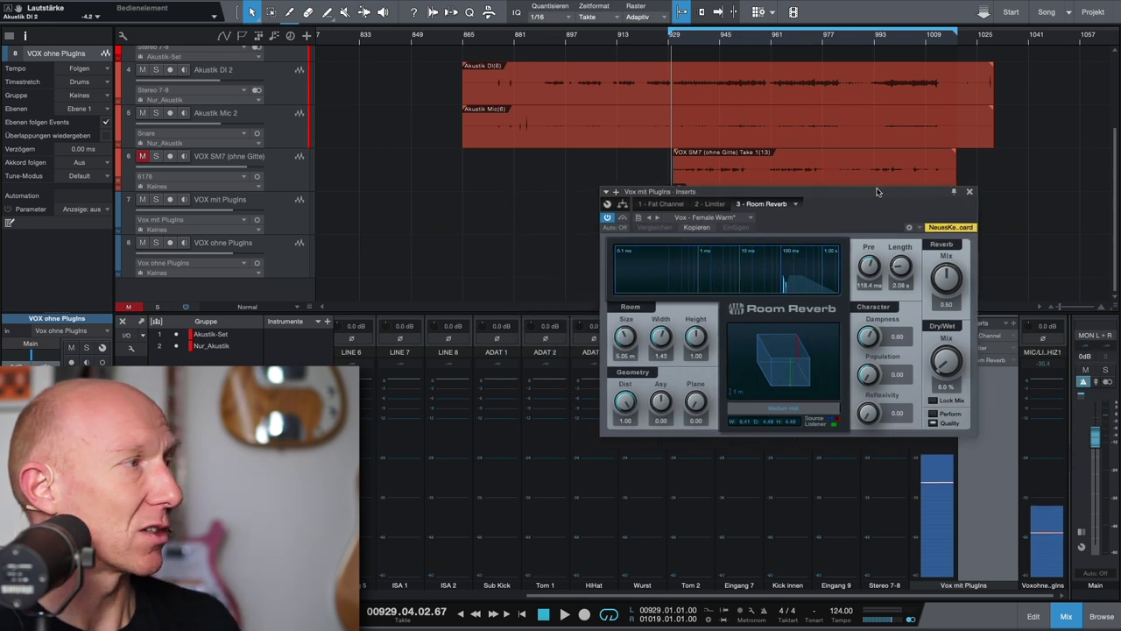
click(968, 191)
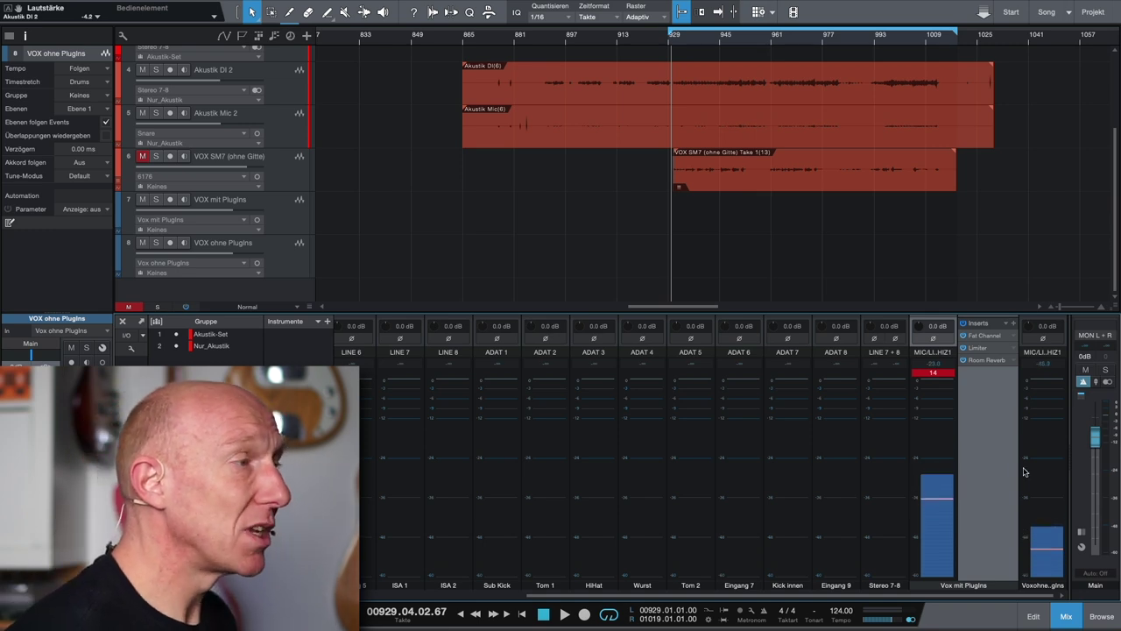
click(934, 430)
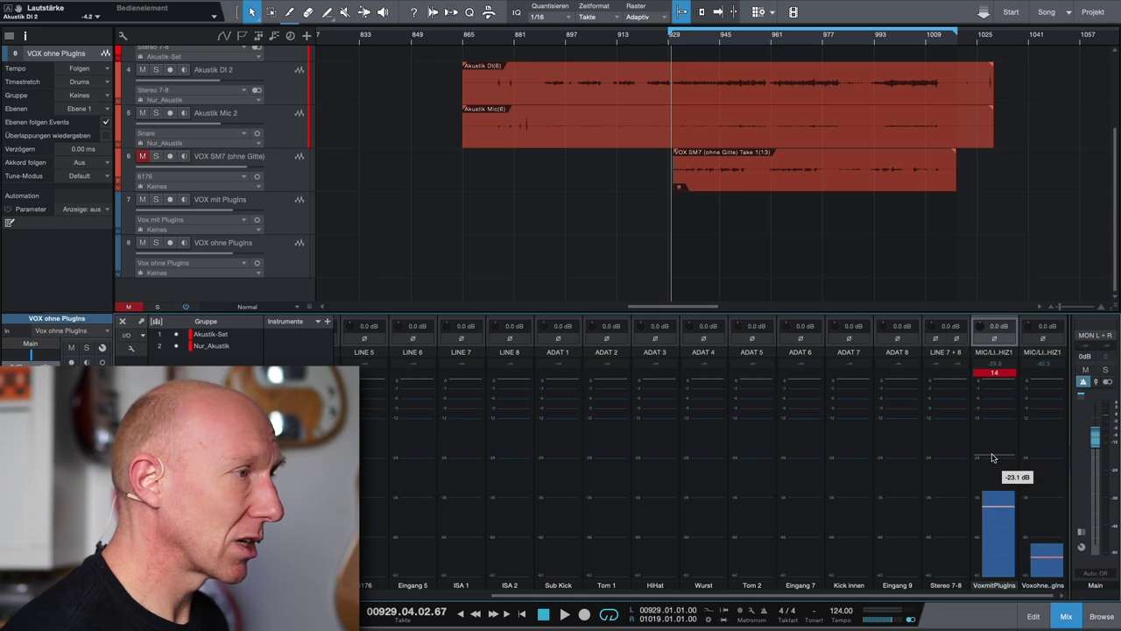
Hide the input channels in the mixer and arm the VOX mit PlugIns track for recording with monitoring on
scroll(701, 455, right, 5)
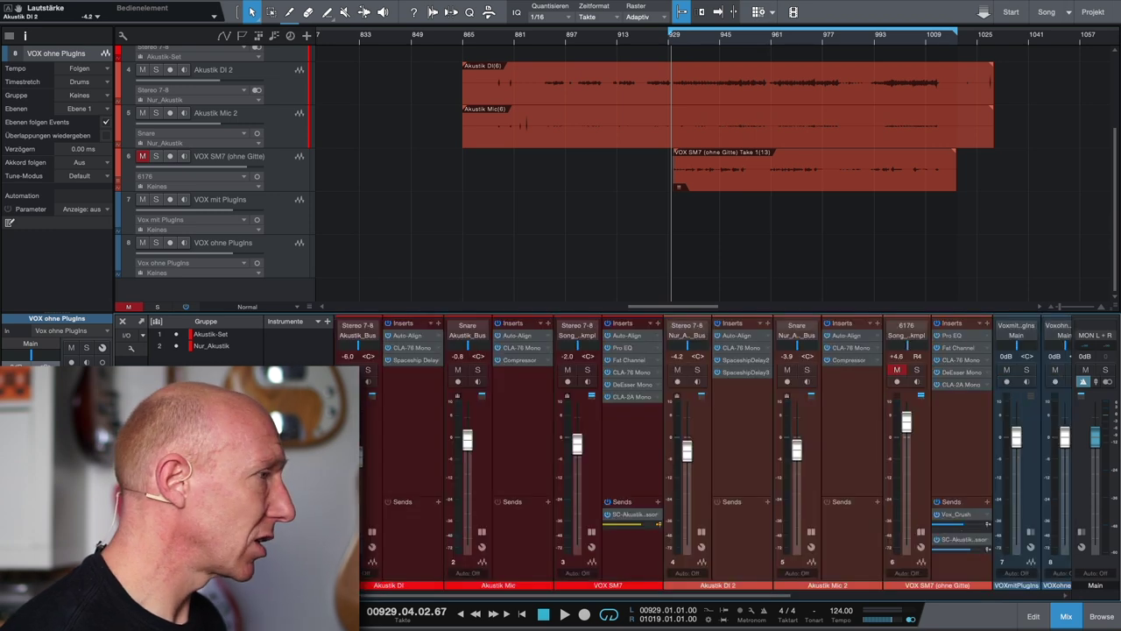
scroll(801, 489, right, 3)
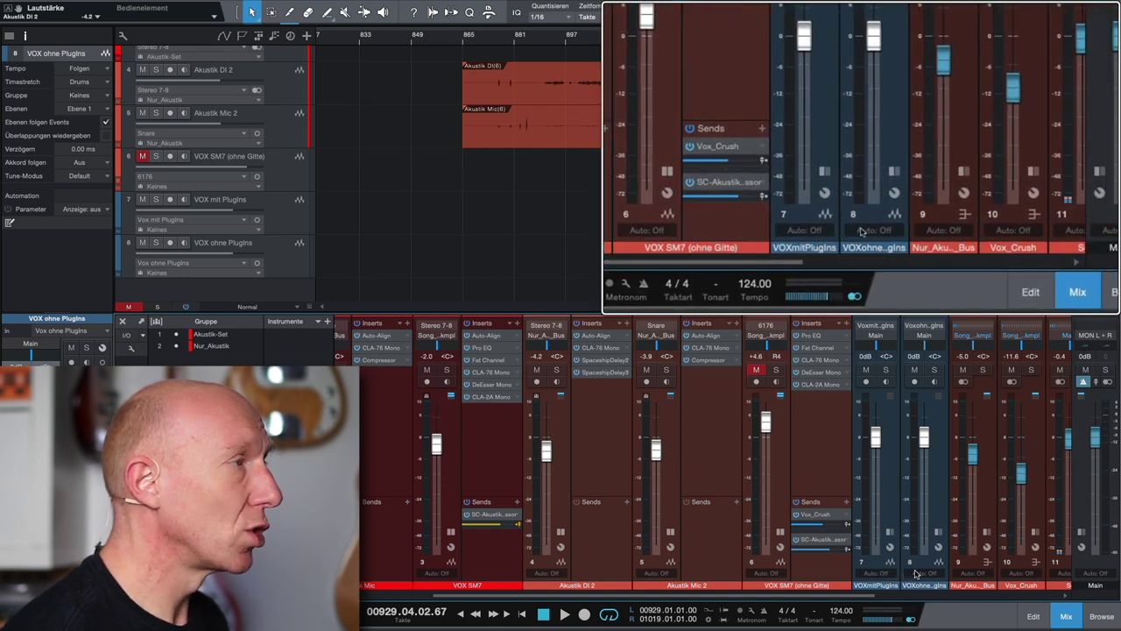
scroll(889, 386, right, 1)
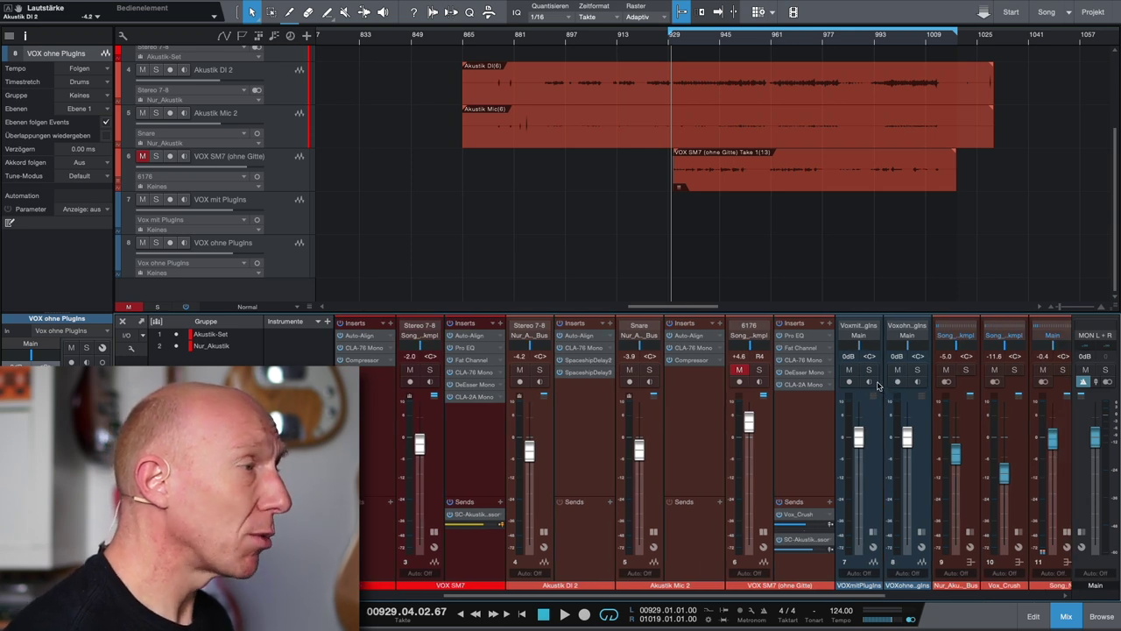
click(850, 383)
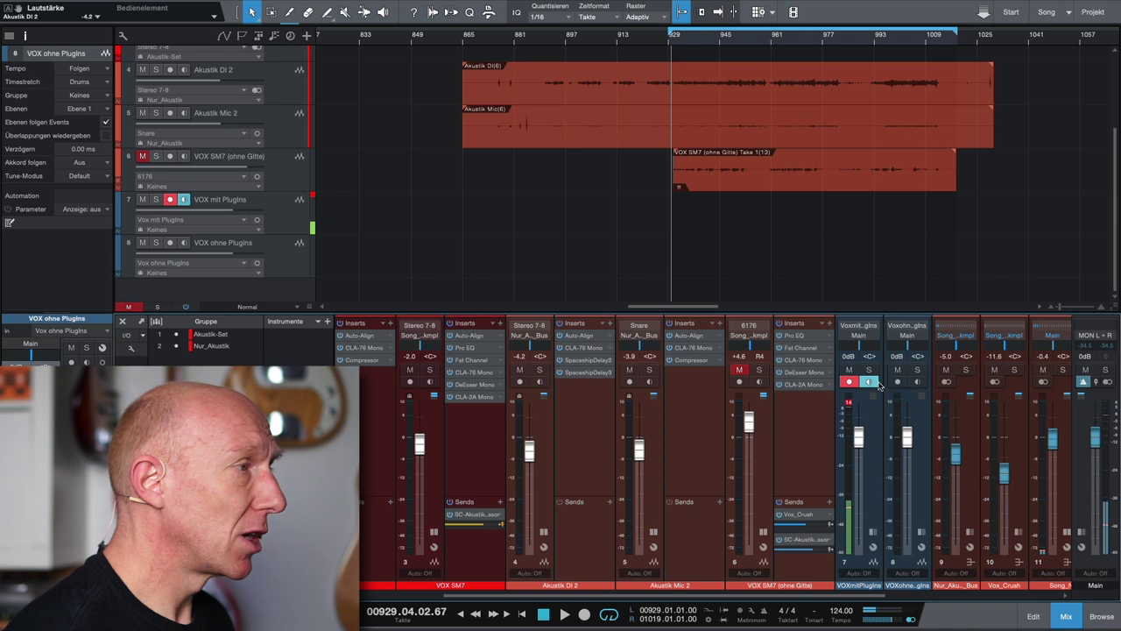
Arm the VOX ohne PlugIns track for recording with its monitoring off, and select the armed, monitored VOX mit PlugIns track
click(898, 383)
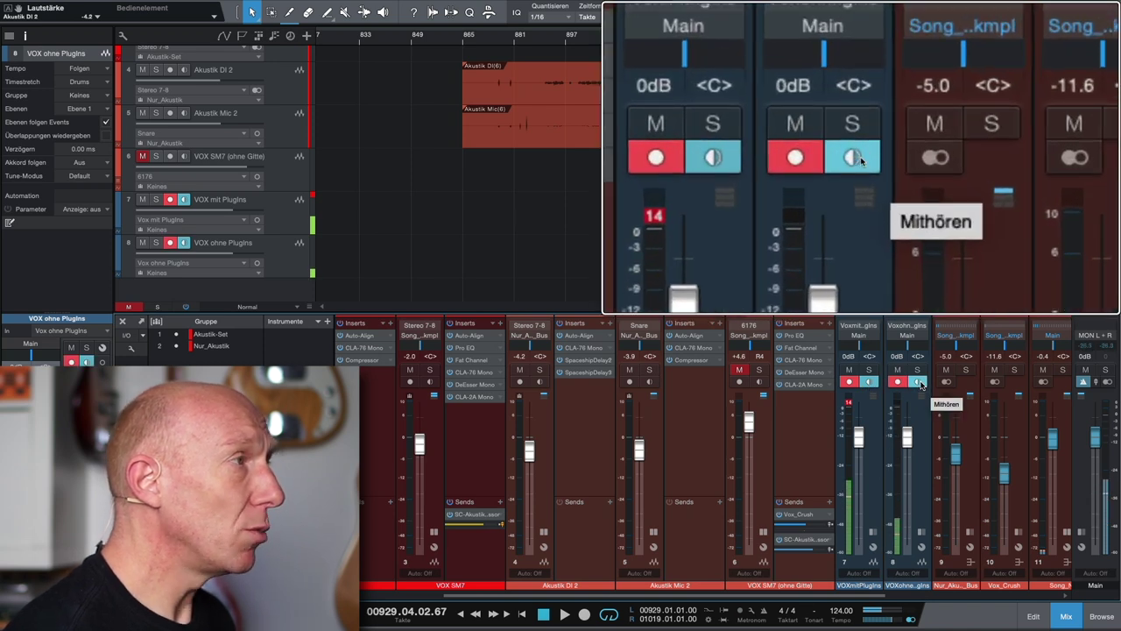
click(920, 384)
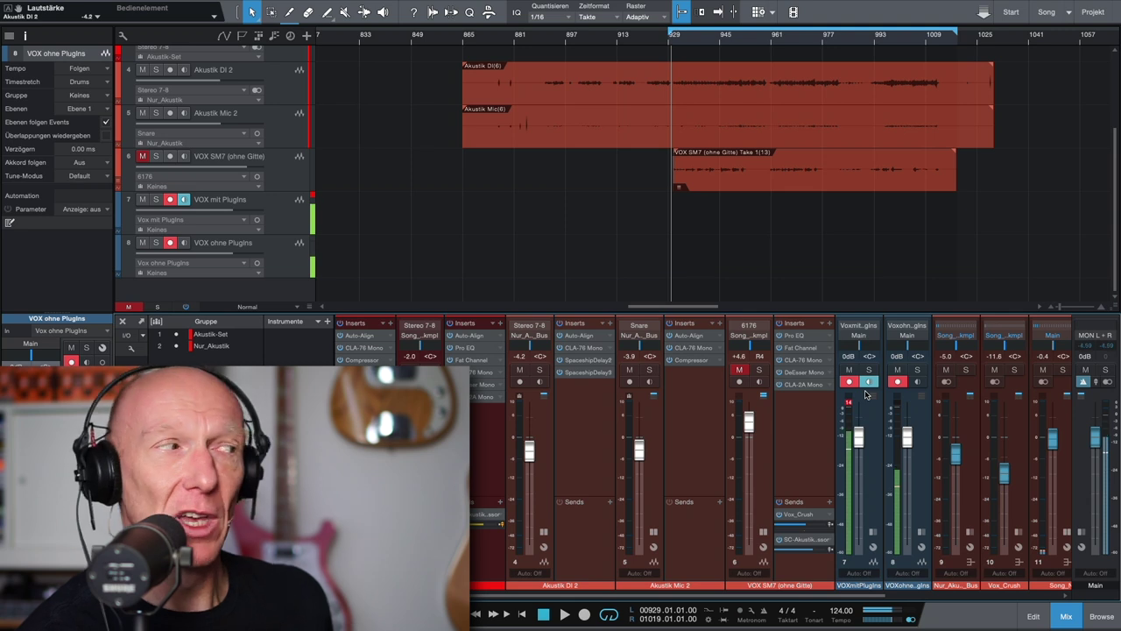
click(847, 381)
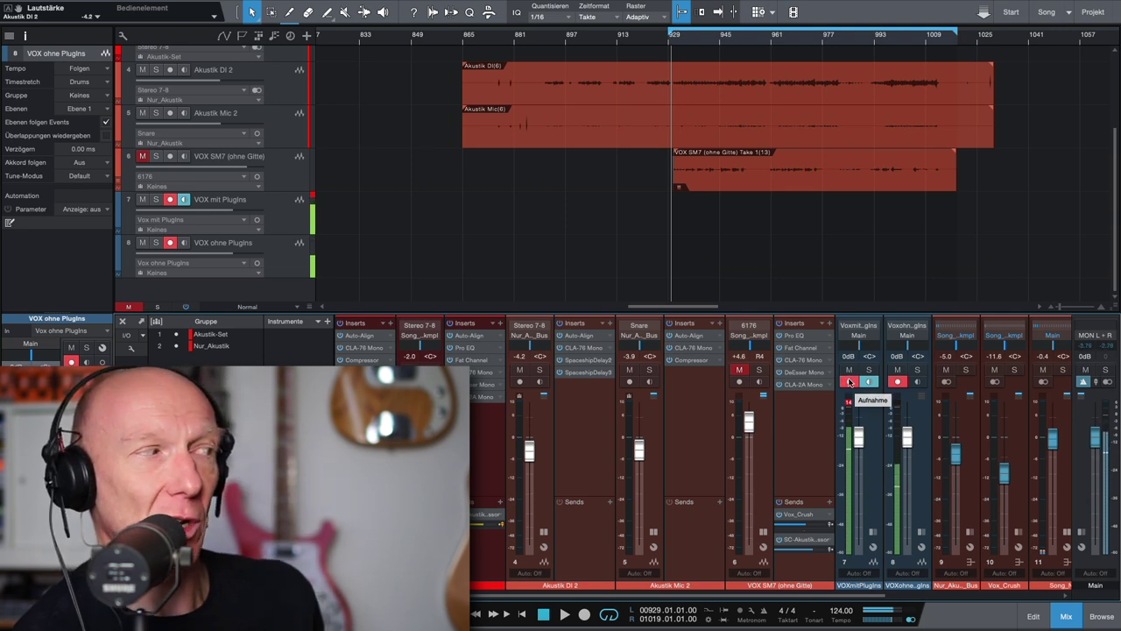
click(869, 382)
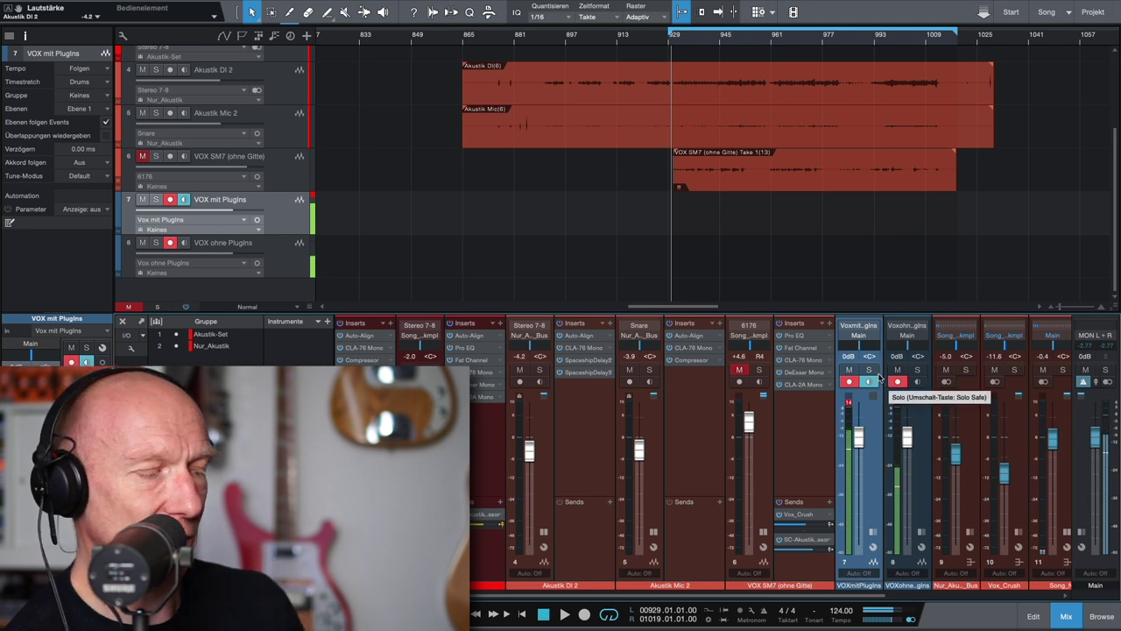
Record a take on both vocal tracks from bar 929 to about bar 948 and compare the two recorded waveforms up close
key(space)
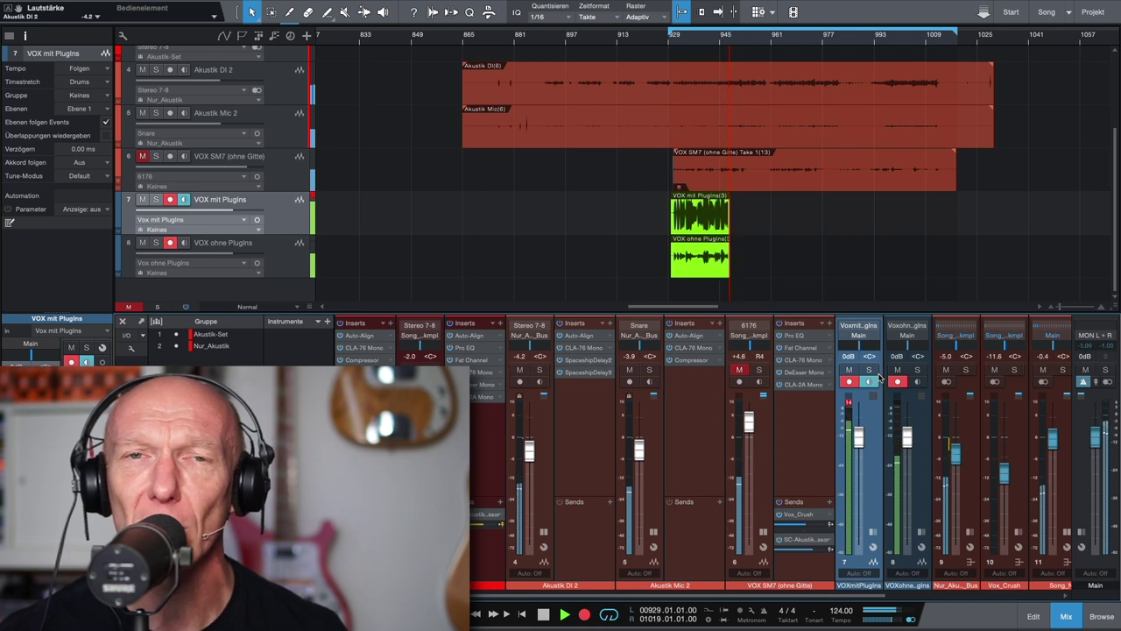
key(space)
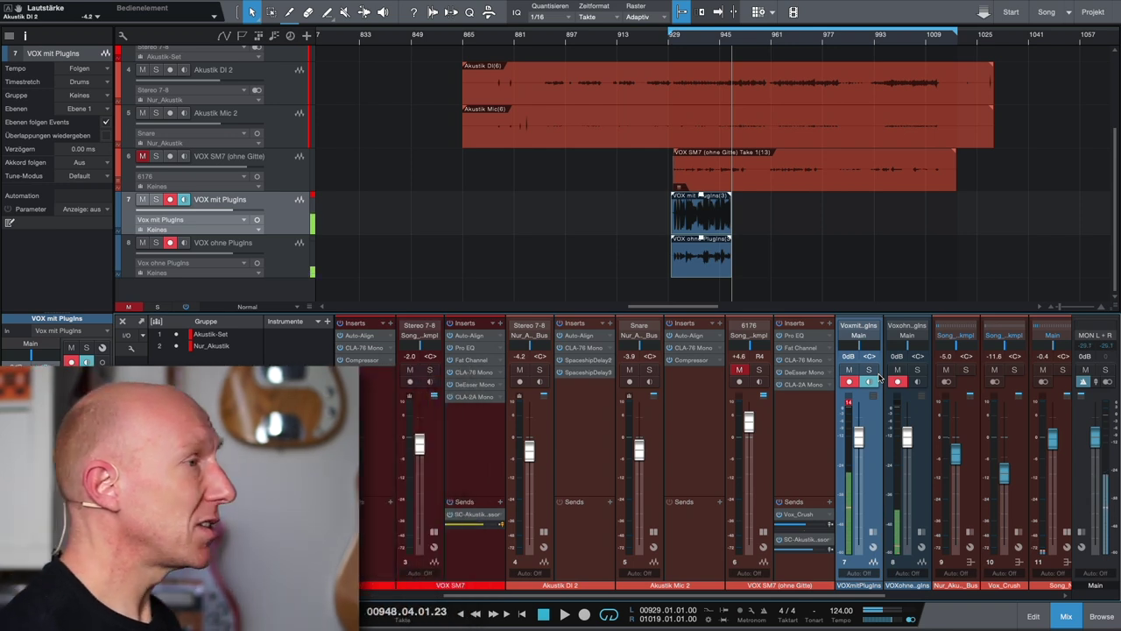
scroll(738, 263, up, 6)
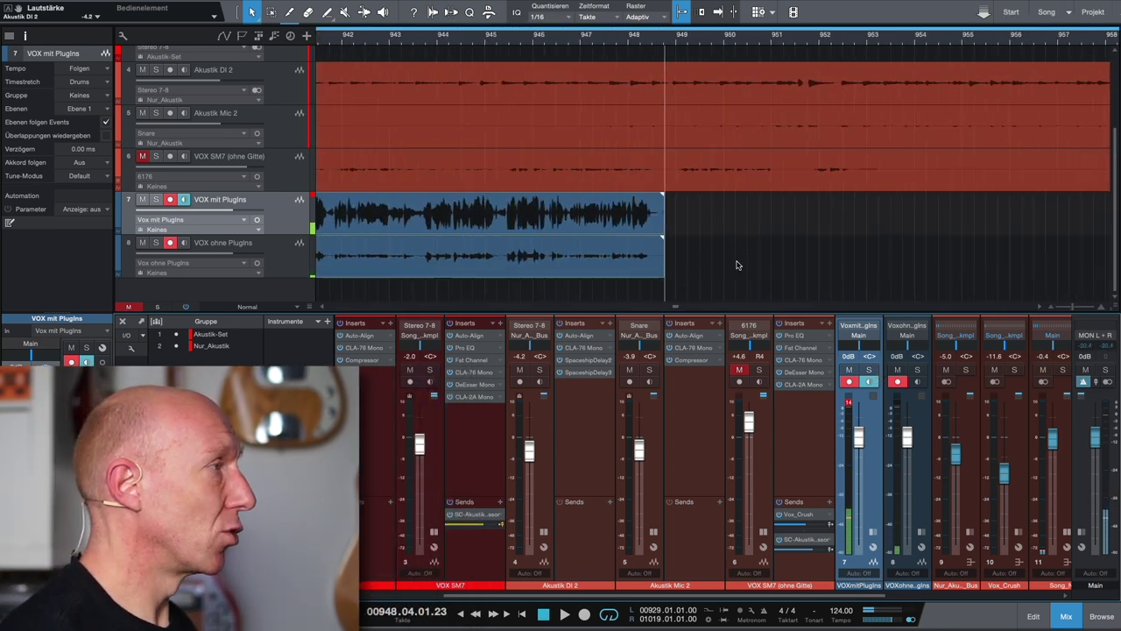
scroll(737, 264, left, 2)
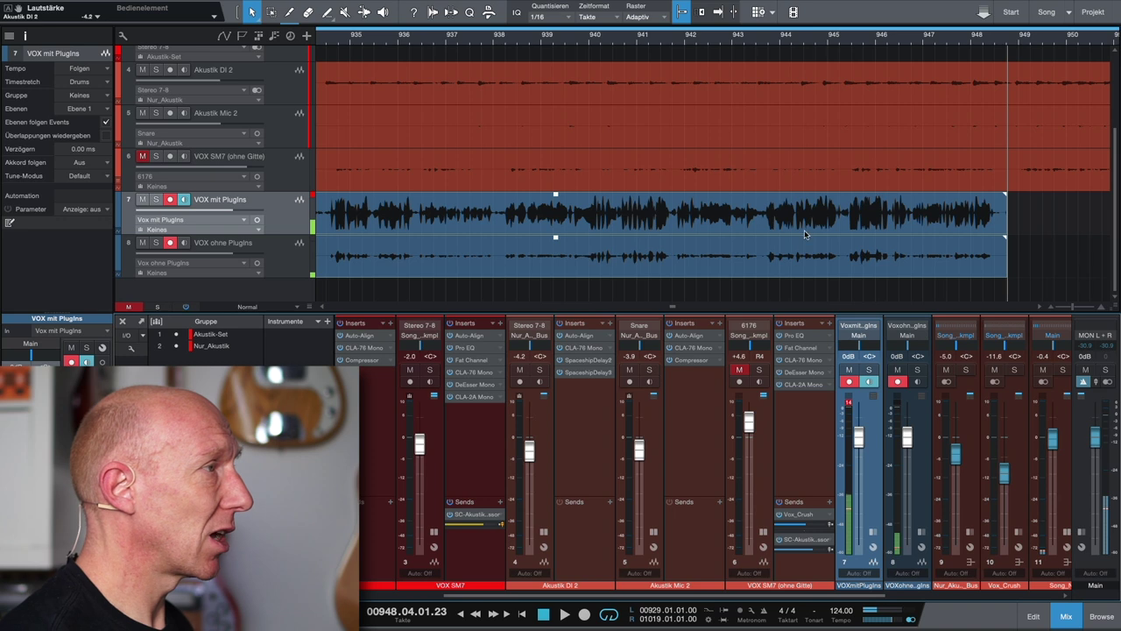